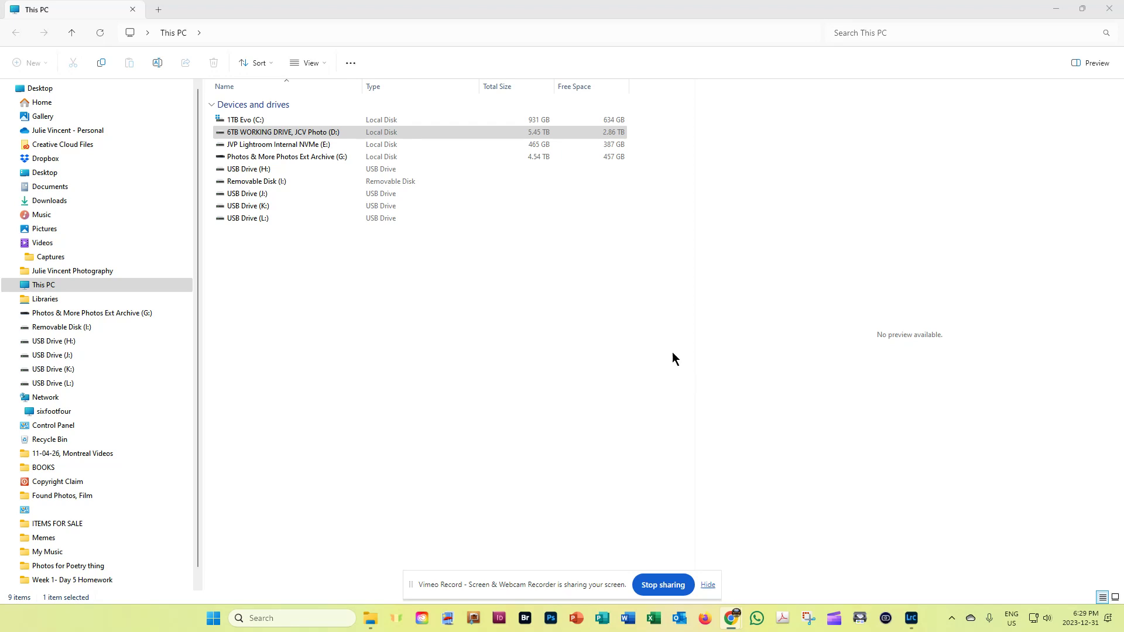
Open 2023 Photos on the 6TB working drive (D:) and inspect its subfolders 23-01 to 23-12
click(222, 133)
double_click(304, 132)
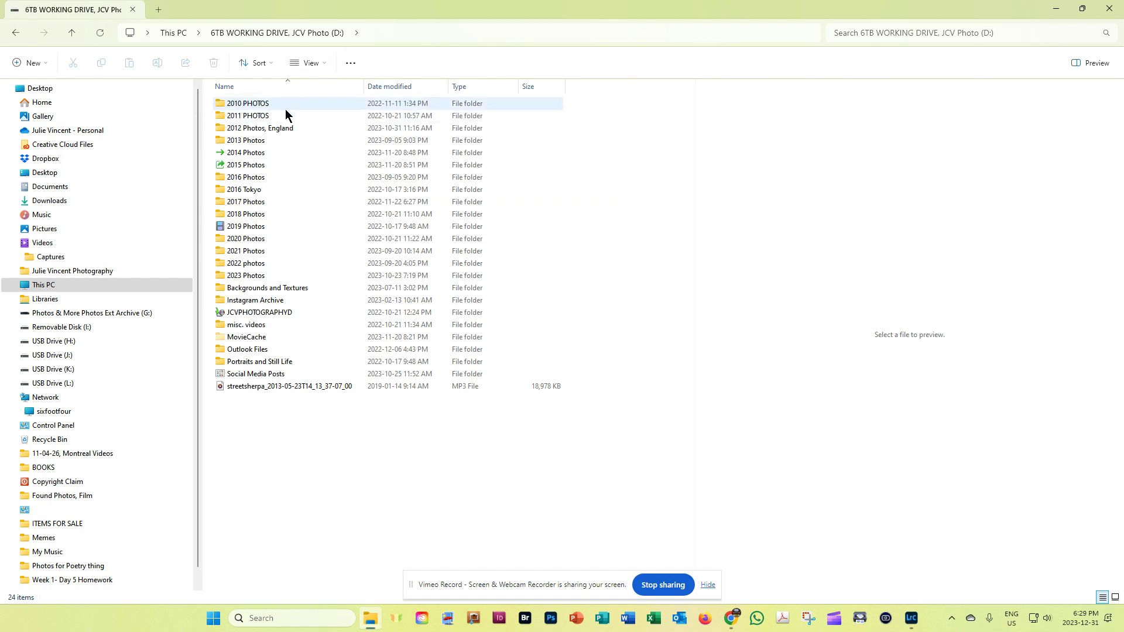
click(249, 277)
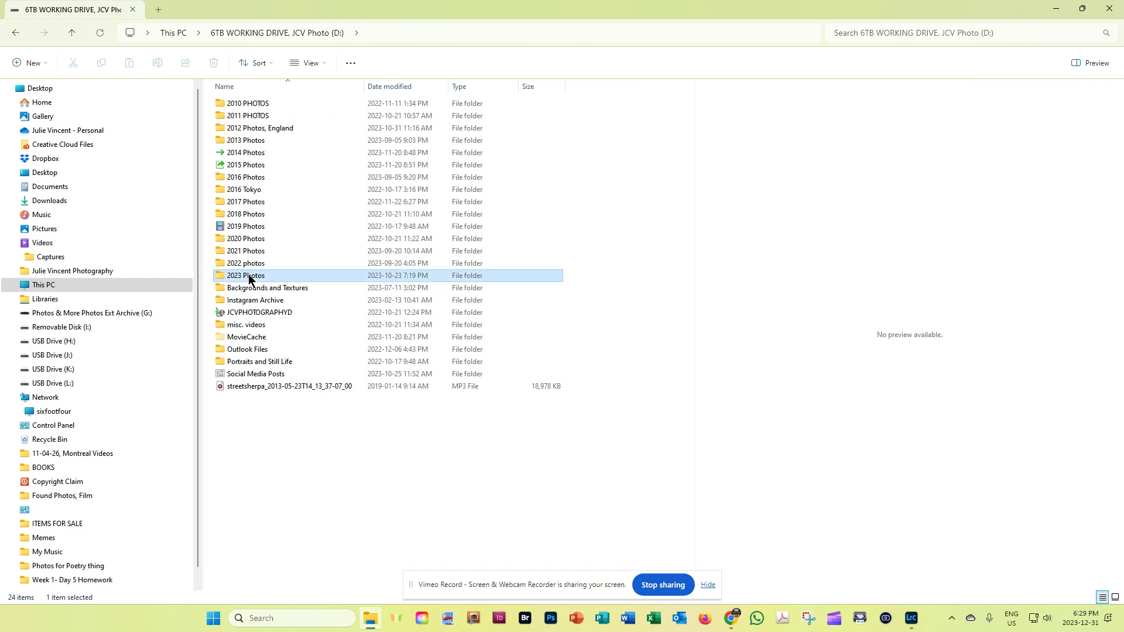
double_click(248, 277)
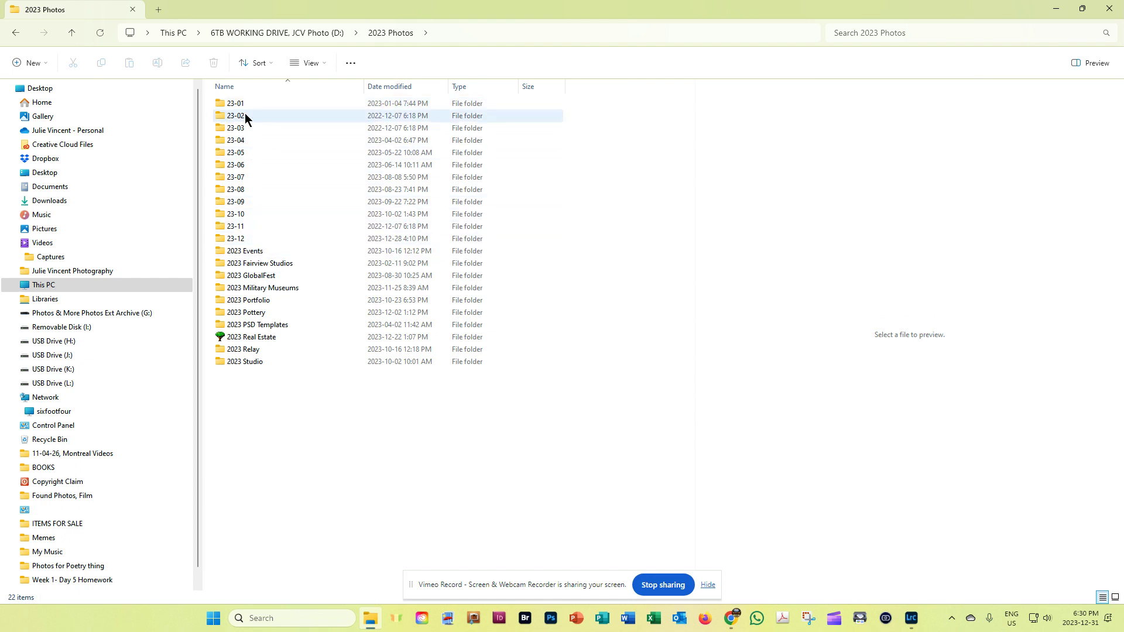
mouse_move(245, 116)
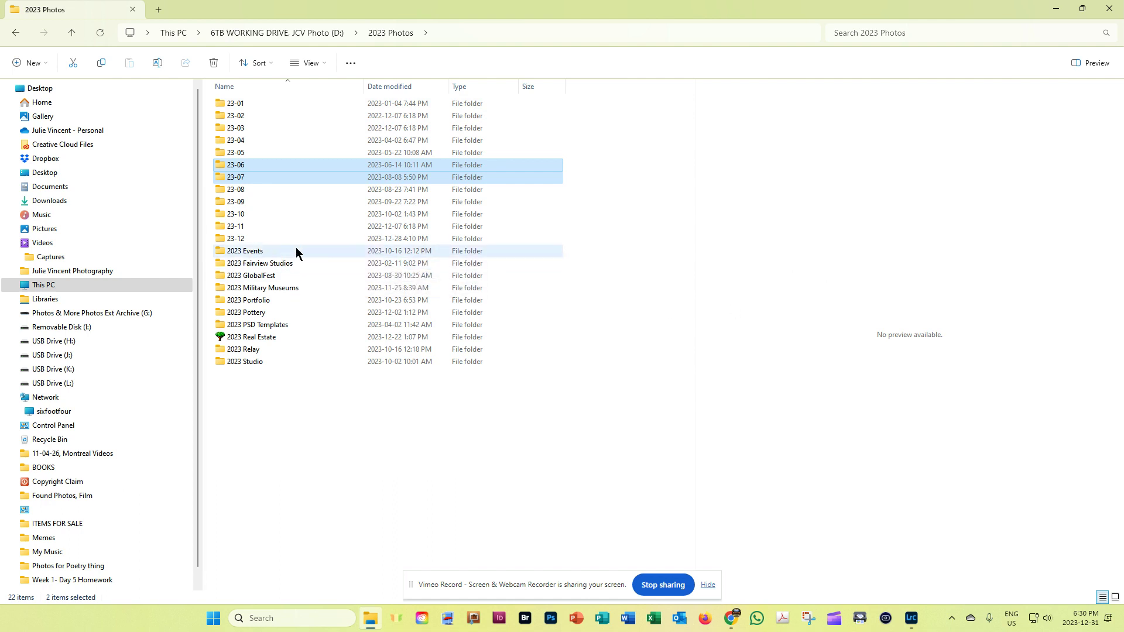
mouse_move(296, 250)
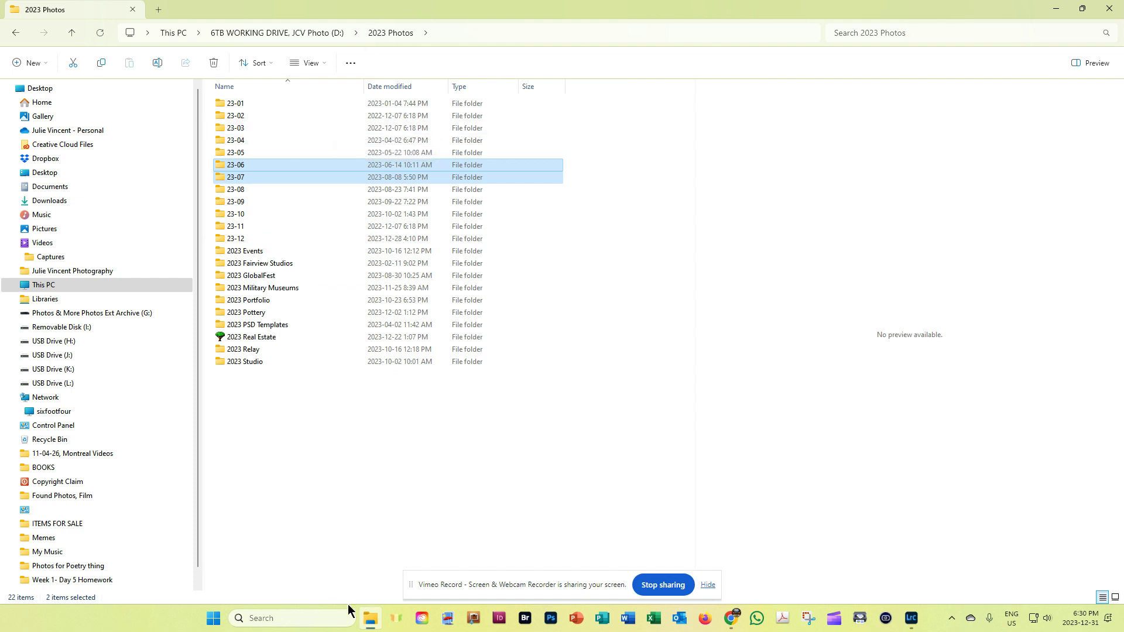
Switch between Lightroom Classic and File Explorer, moving the Explorer window to the screen top
key(alt+Tab)
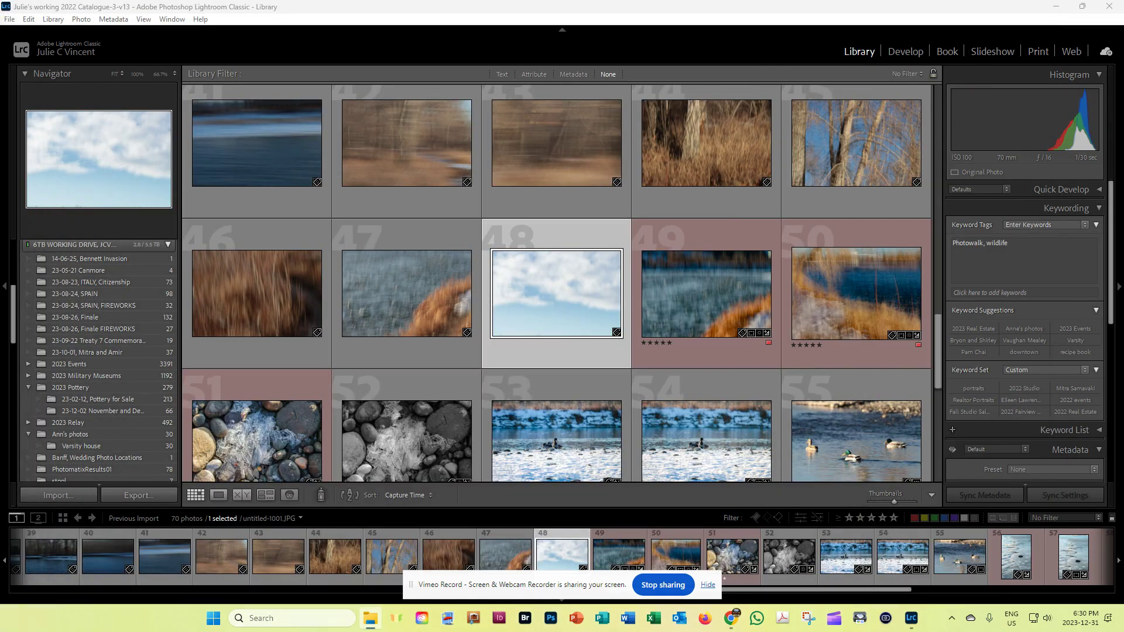
key(alt+Tab)
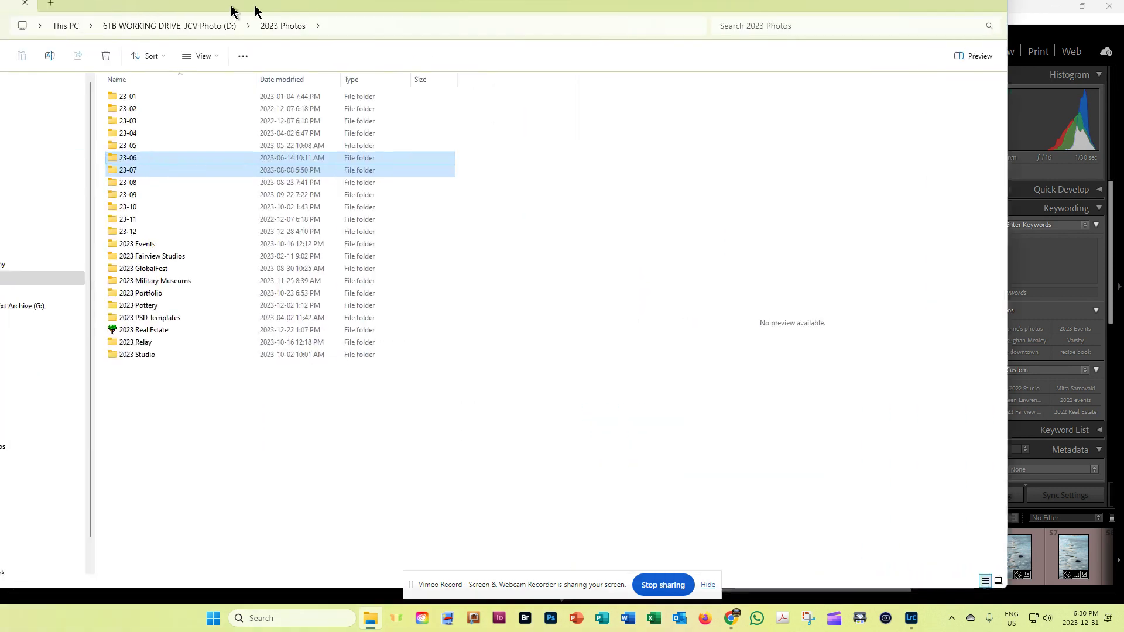
drag(232, 11, 376, 11)
key(alt+Tab)
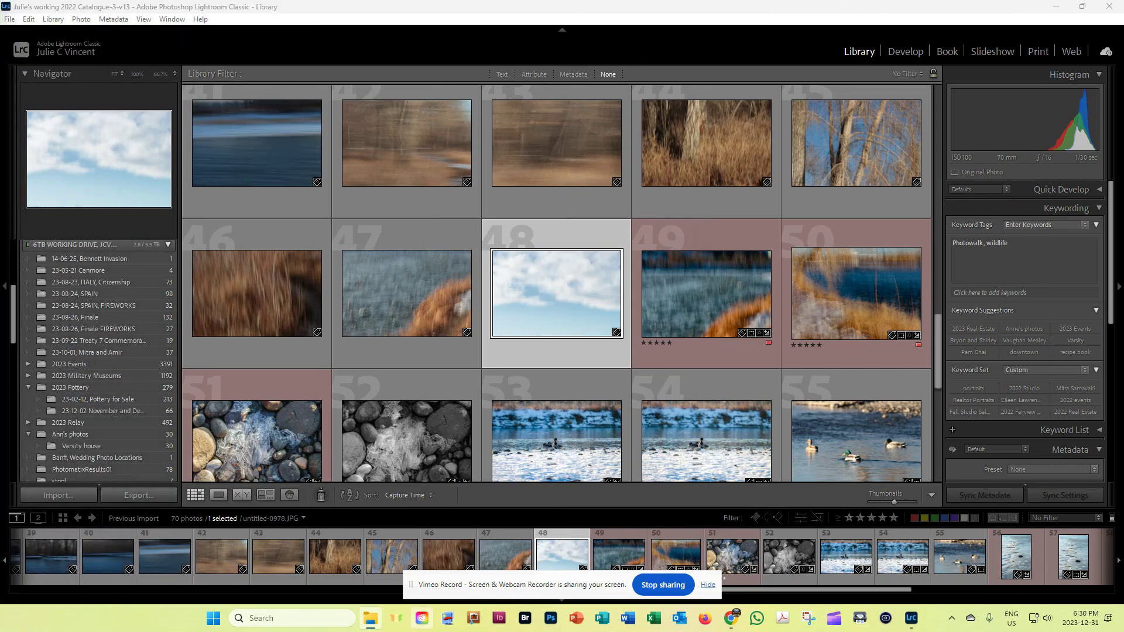
Launch a new File Explorer window on This PC from the taskbar and move it up
right_click(378, 624)
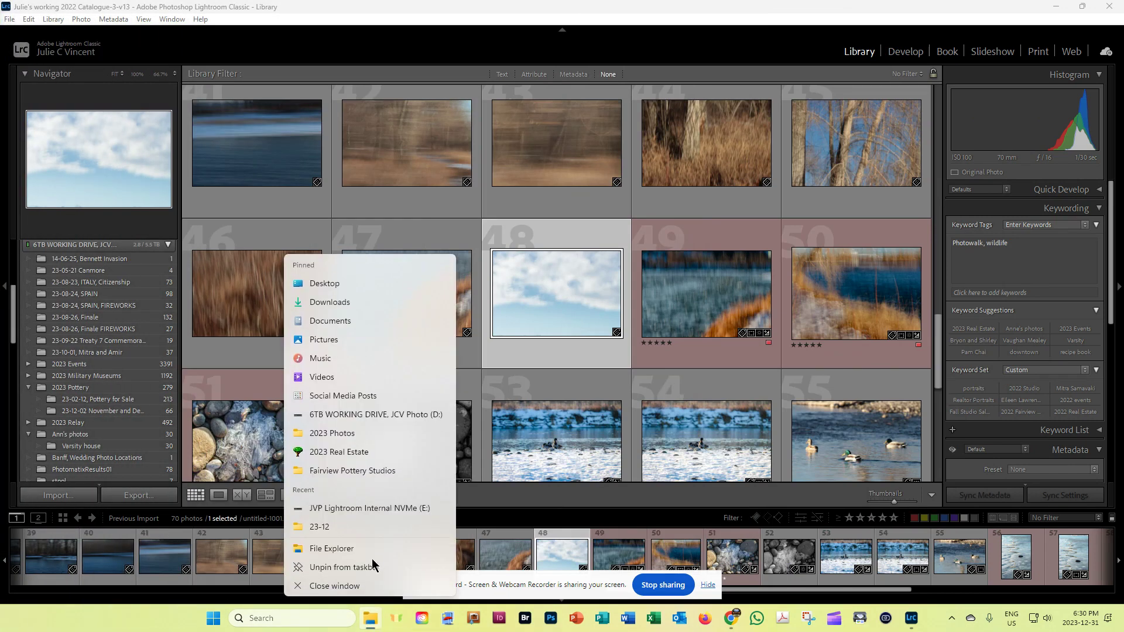
key(Escape)
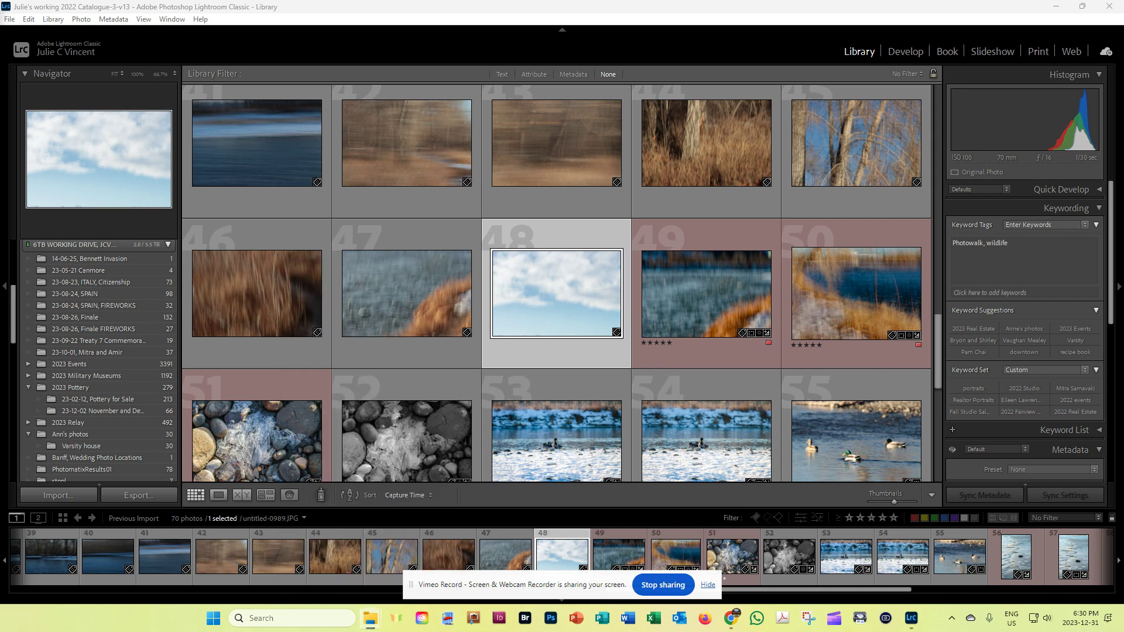
click(370, 618)
drag(712, 53, 722, 21)
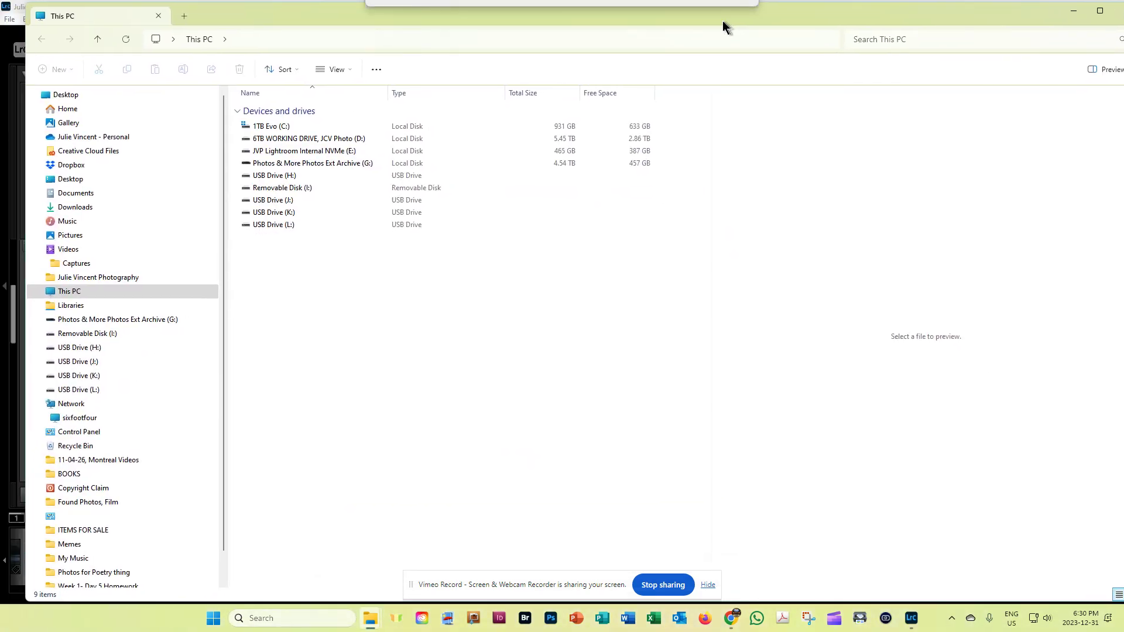
Make a new folder named '2024 Photos' on drive D: and open it
double_click(303, 141)
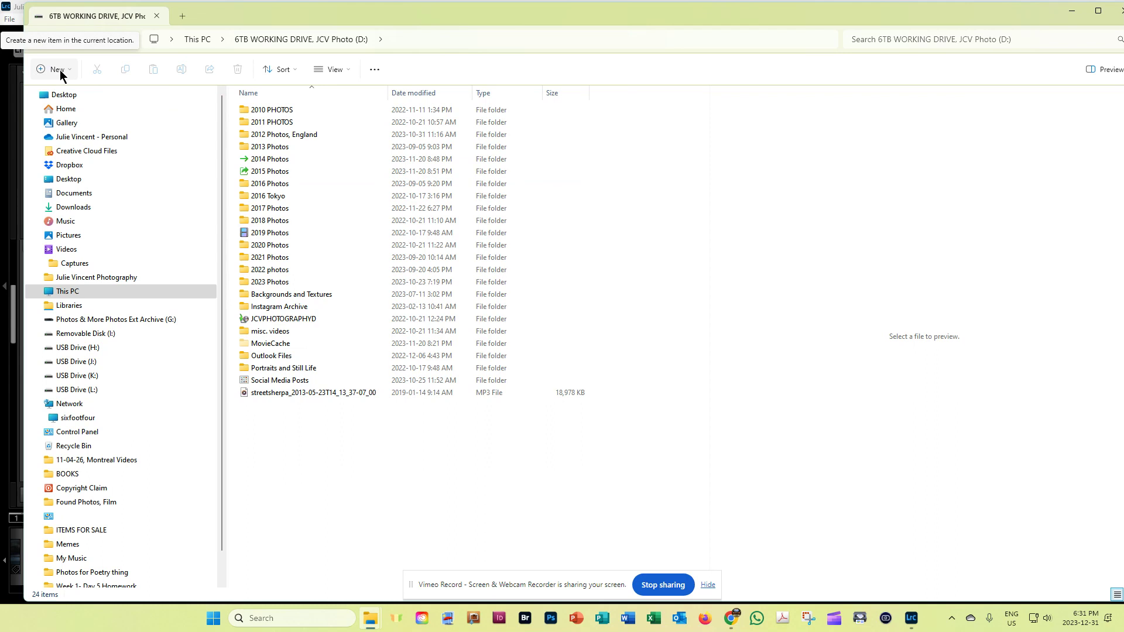
click(61, 73)
click(67, 98)
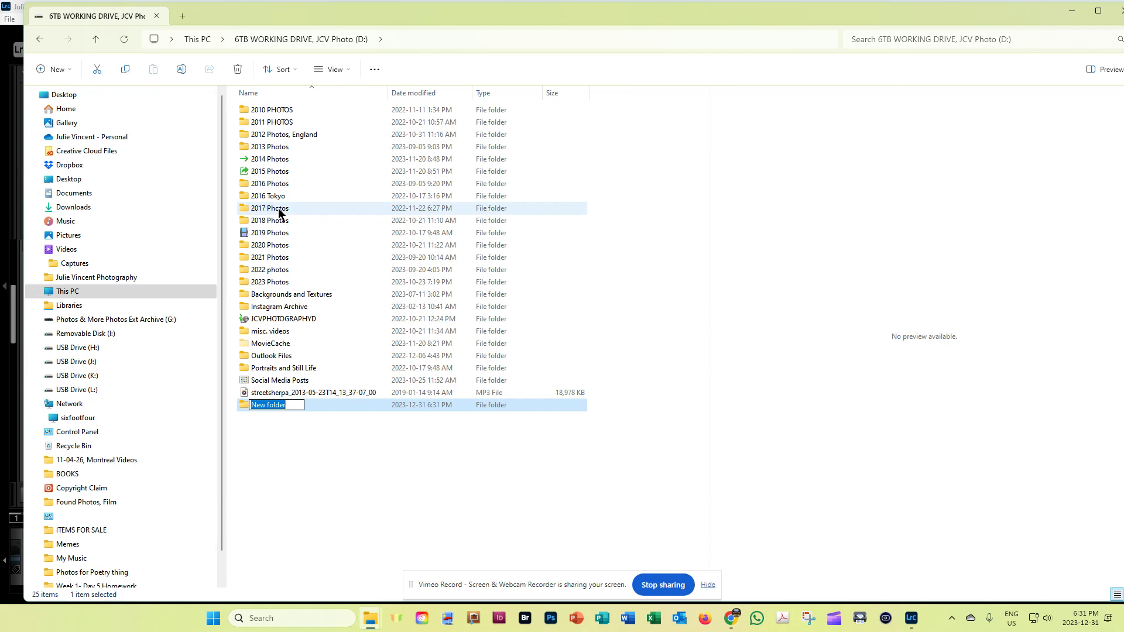
text(2024P)
key(BackSpace)
text(Photos)
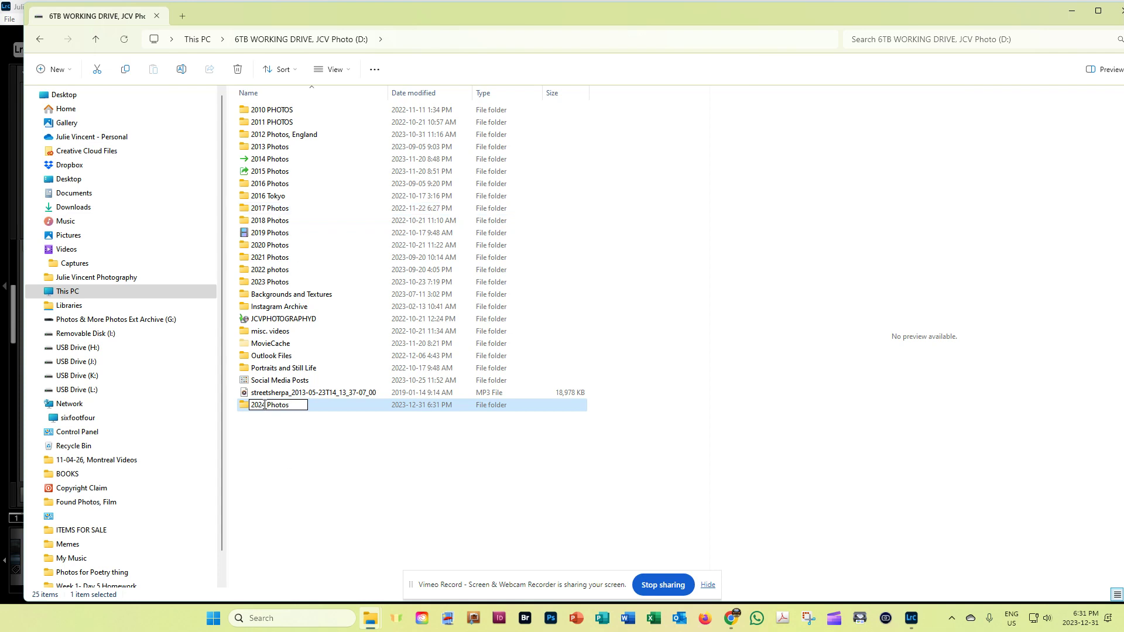
double_click(246, 406)
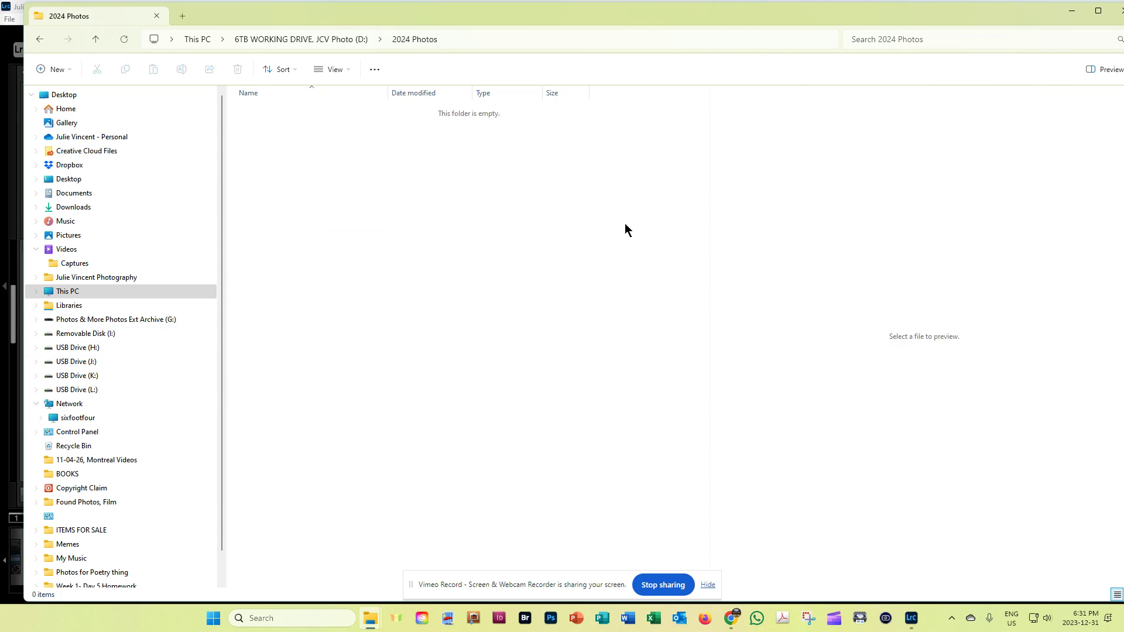
Create three new folders inside 2024 Photos named 24-01, 24-02 and 2024 Events
click(57, 70)
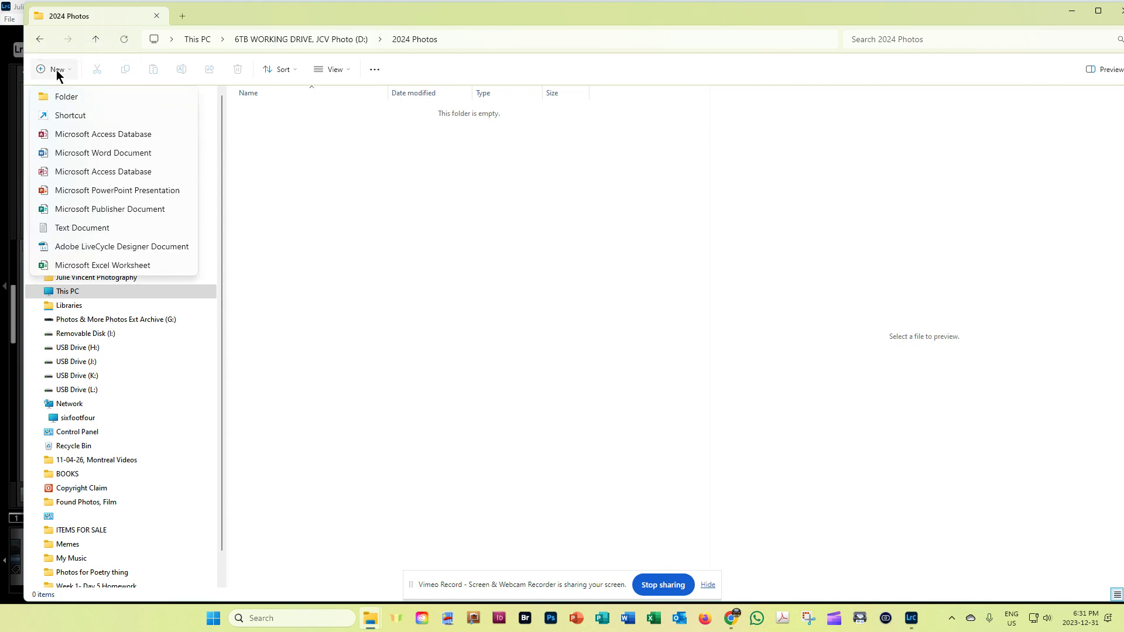
click(66, 95)
text(24)
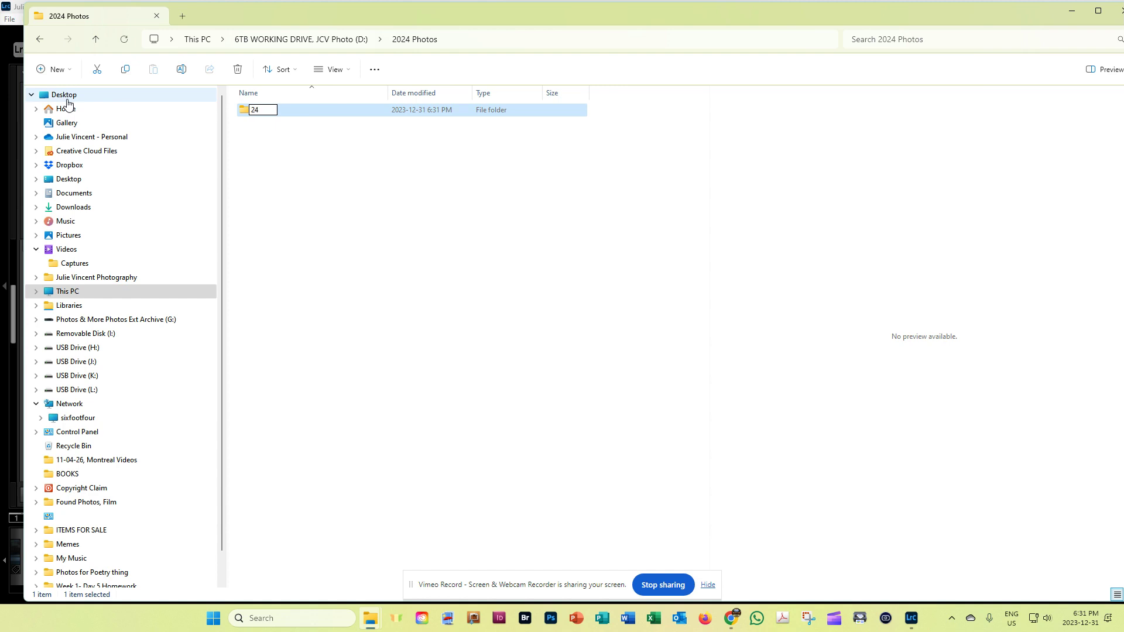
text(-01)
key(Return)
click(36, 69)
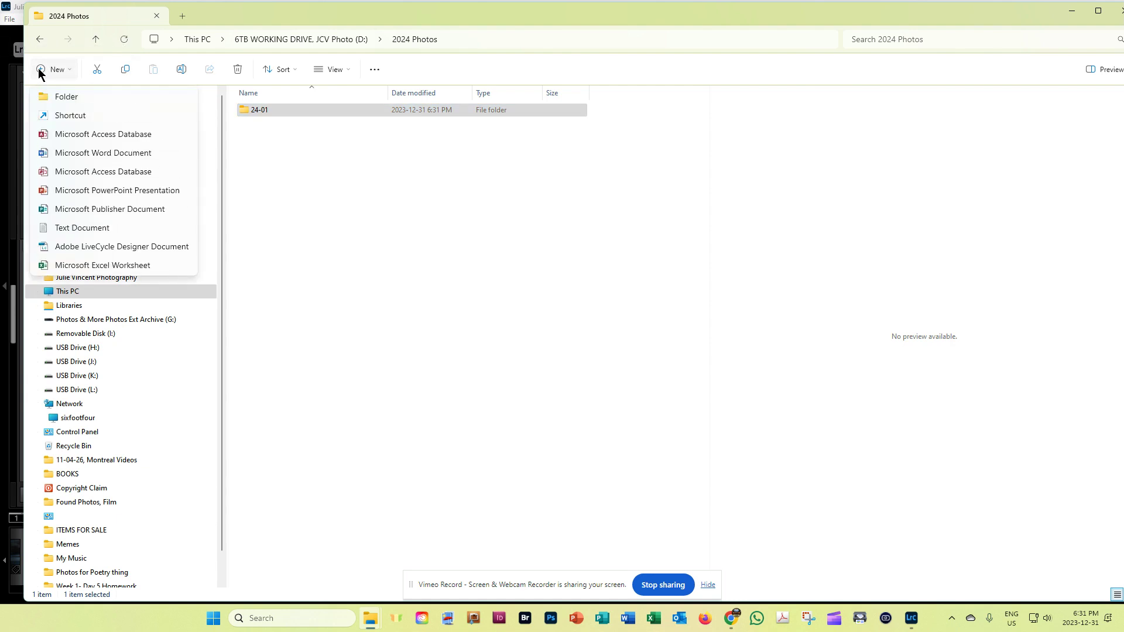
click(59, 98)
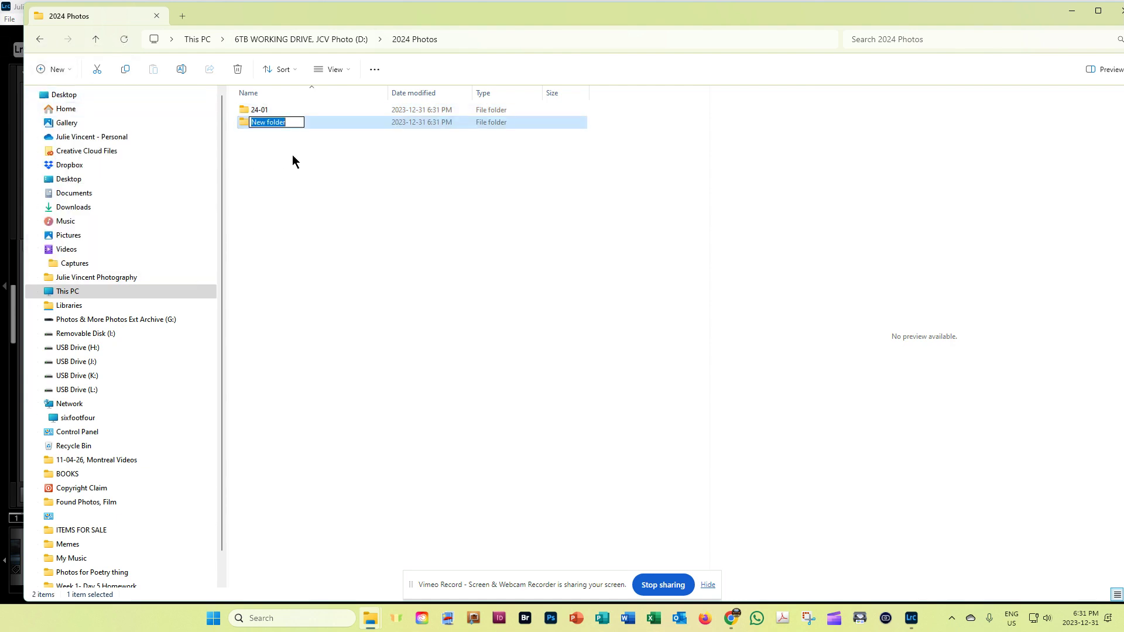
text(24-02)
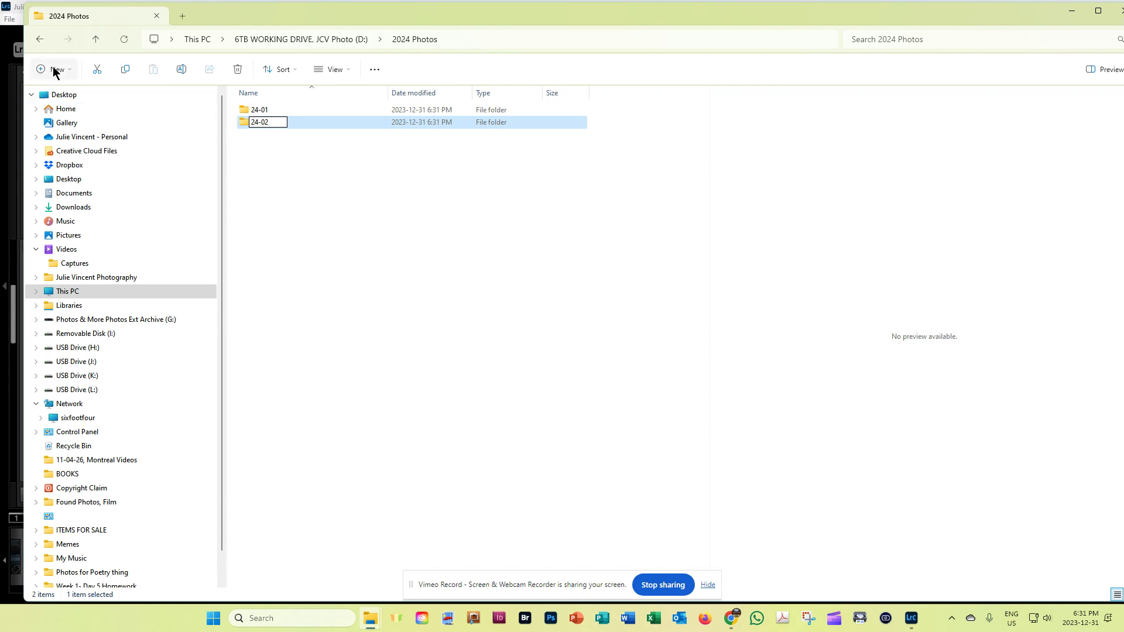
key(Return)
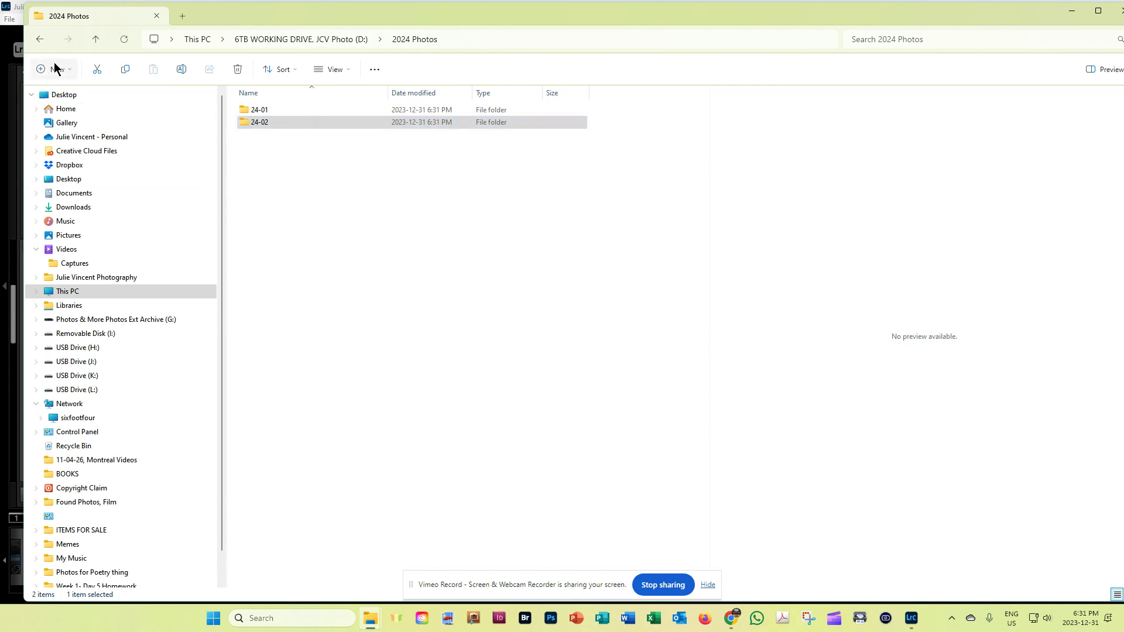
click(55, 69)
click(82, 104)
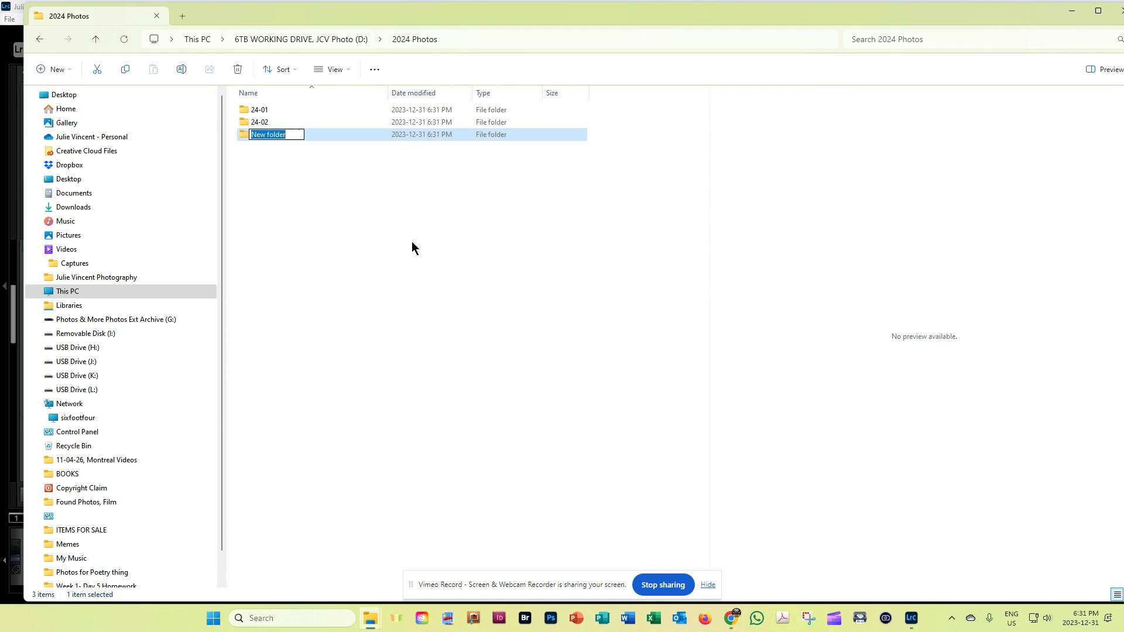
text(2024 Events)
click(440, 254)
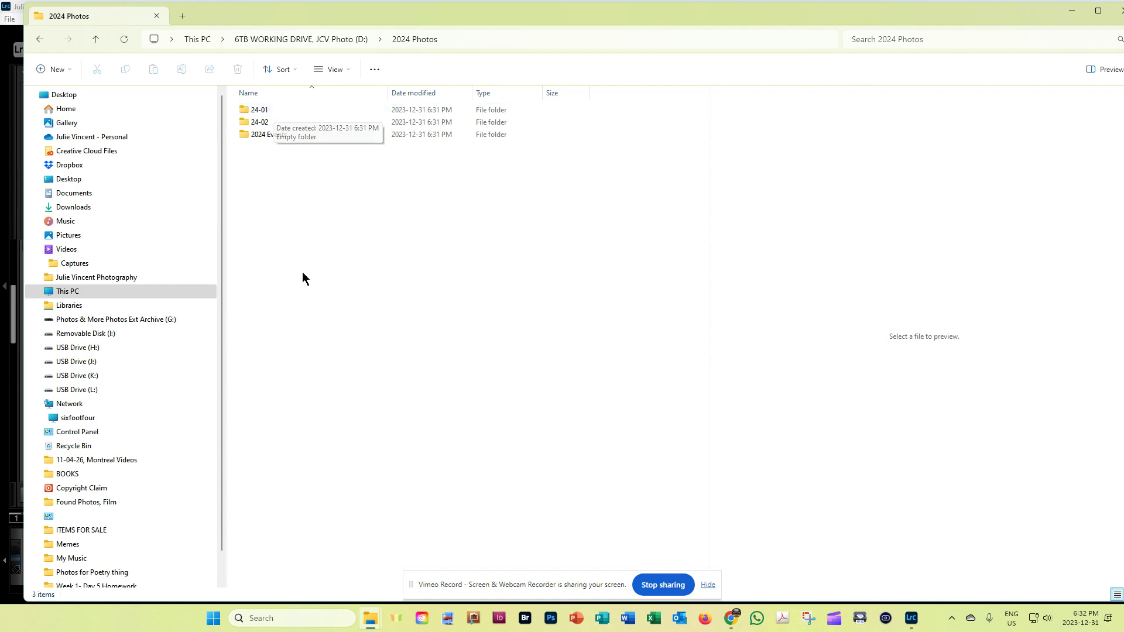
Go back to drive D: and copy the 2024 Photos folder from its context menu
click(41, 42)
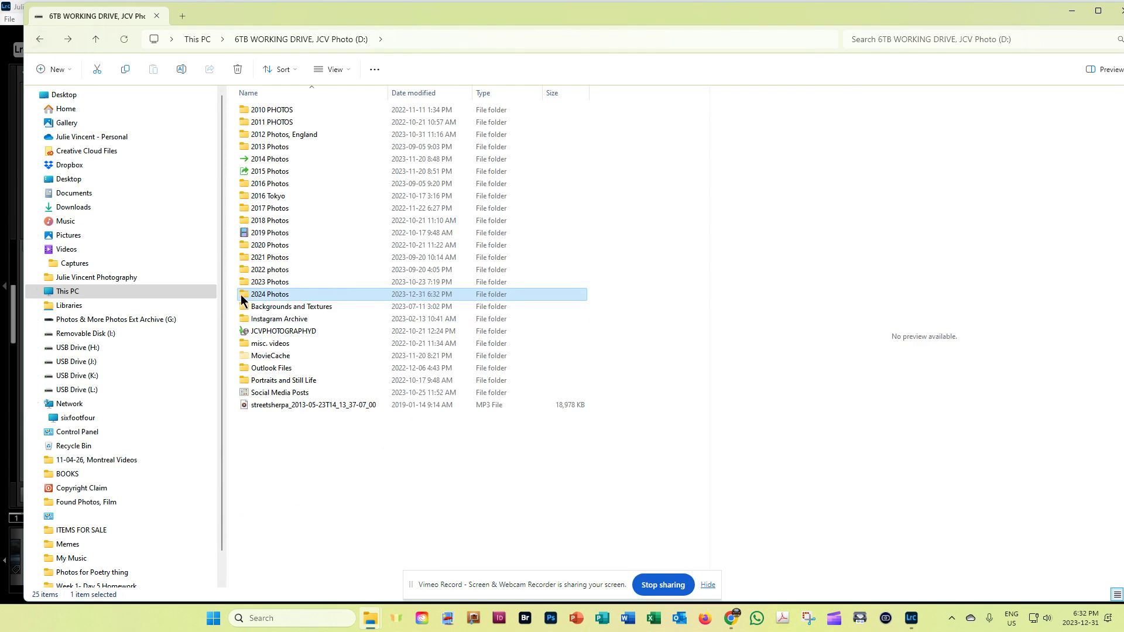
right_click(271, 299)
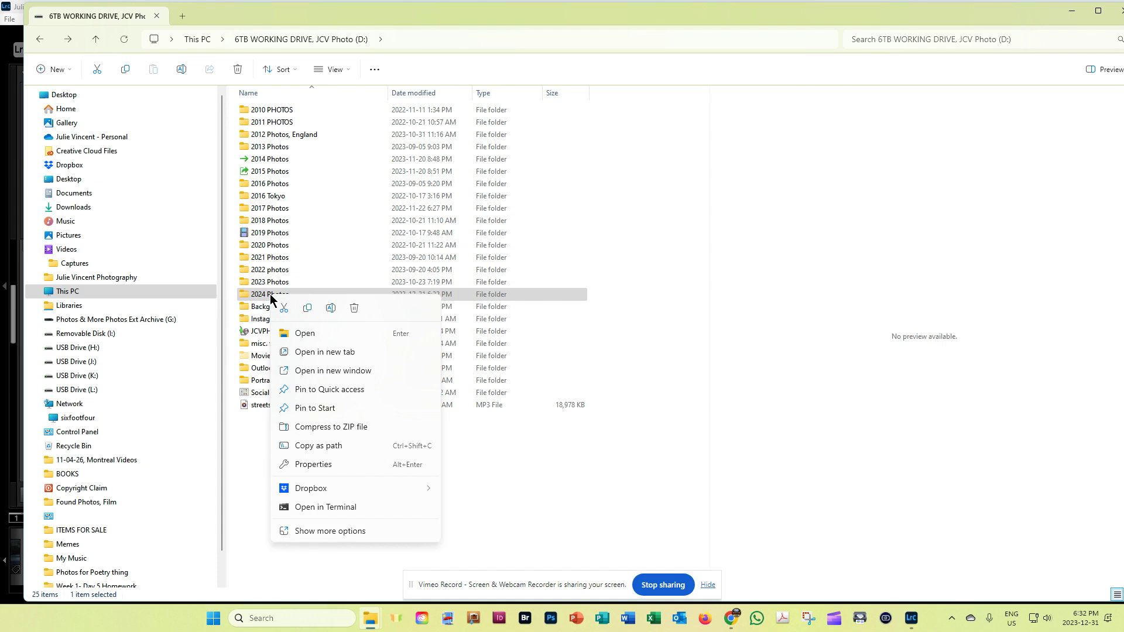
click(613, 472)
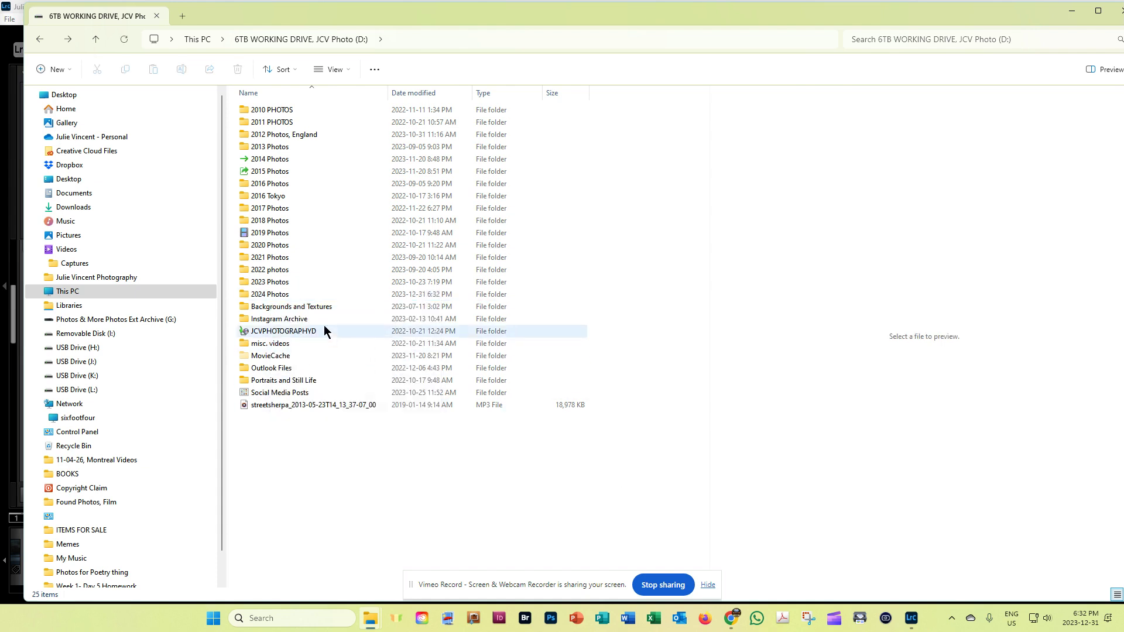
right_click(300, 293)
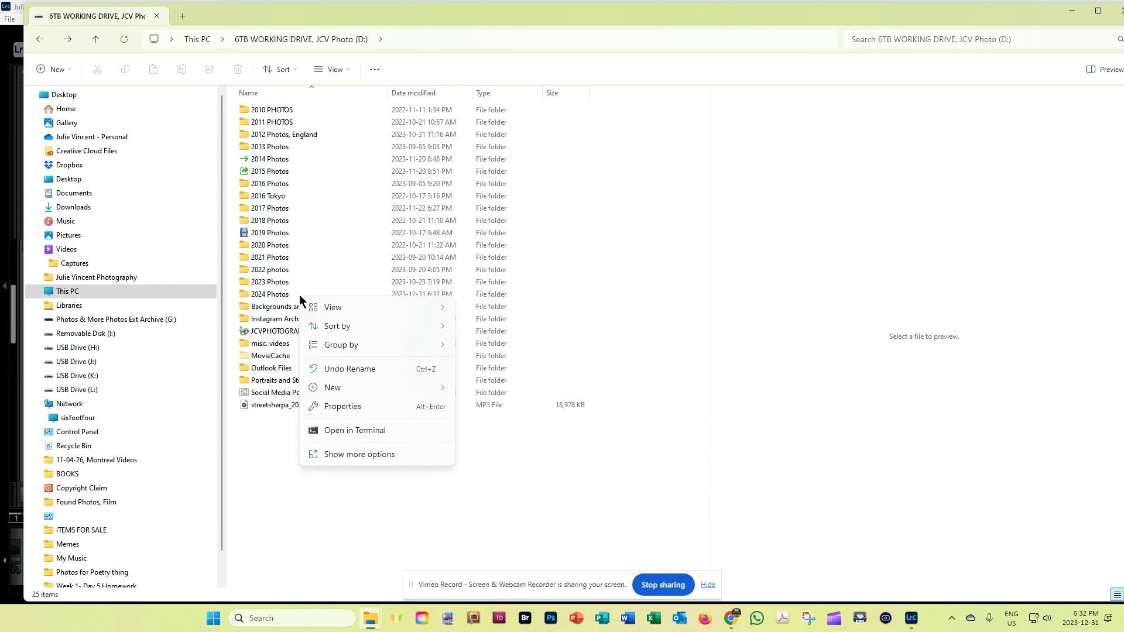
key(Escape)
click(261, 295)
right_click(261, 299)
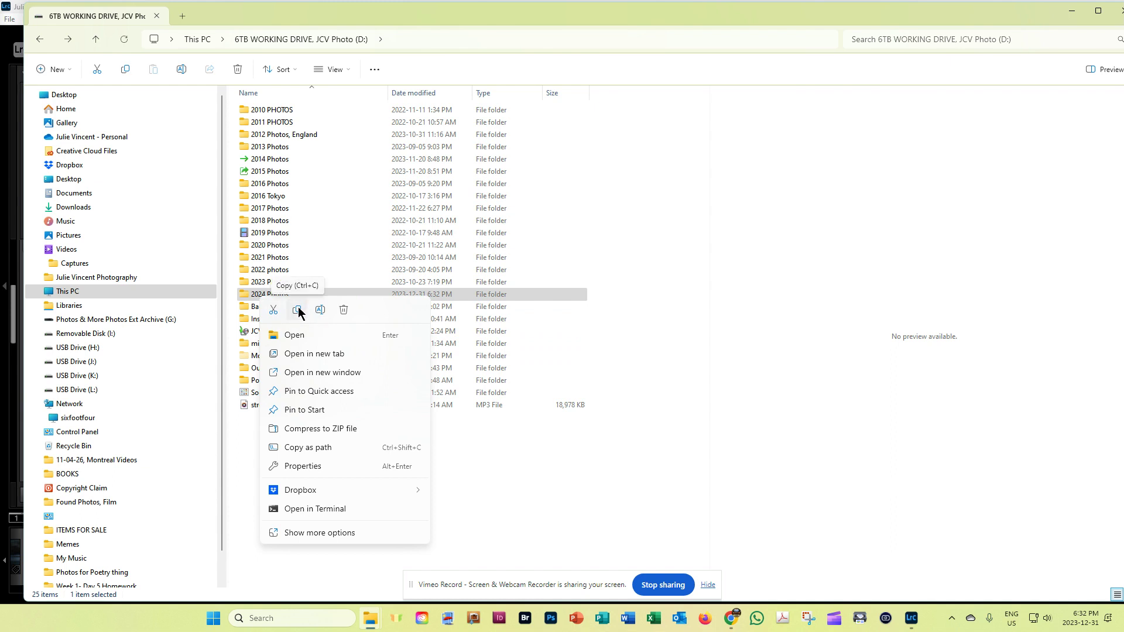
click(298, 310)
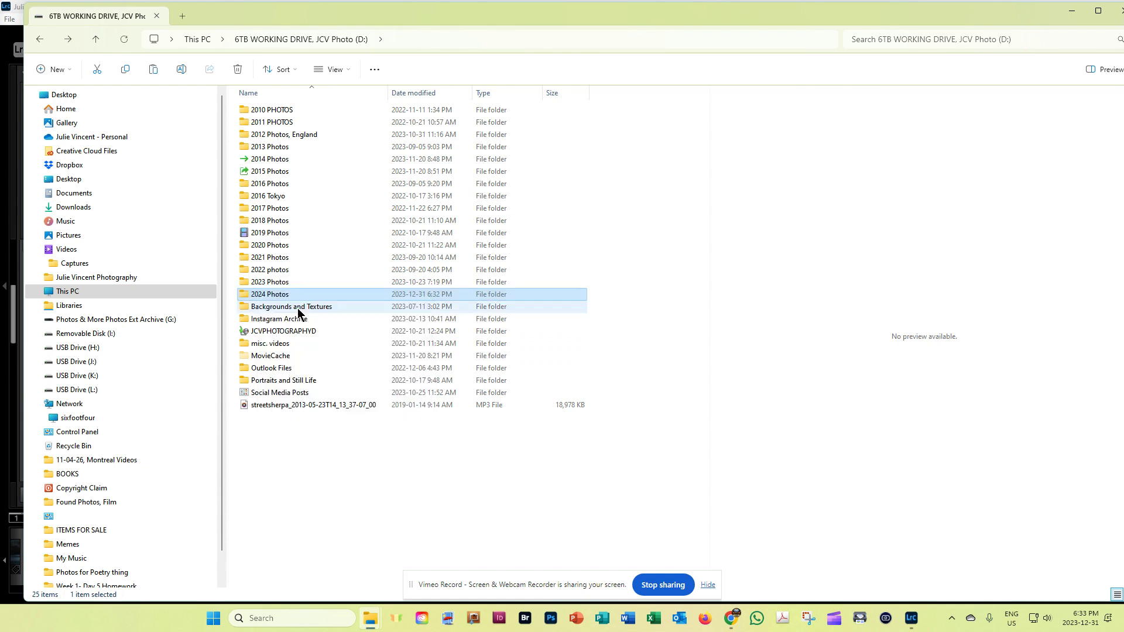
Paste the 2024 Photos folder onto the Photos & More Photos Ext Archive (G:) drive
click(202, 39)
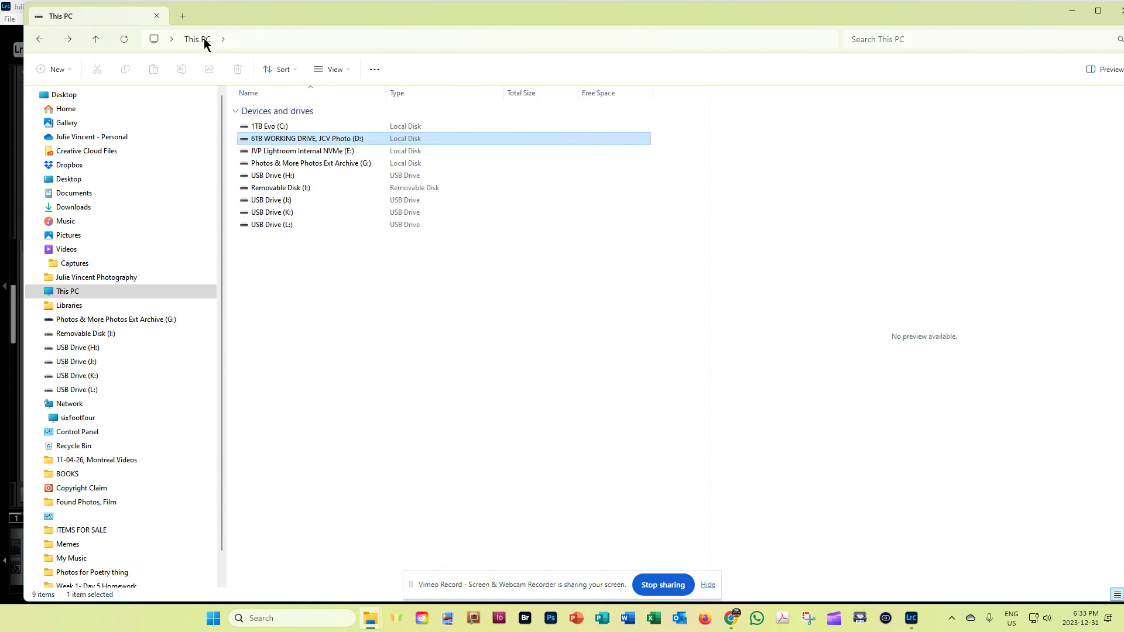
double_click(353, 163)
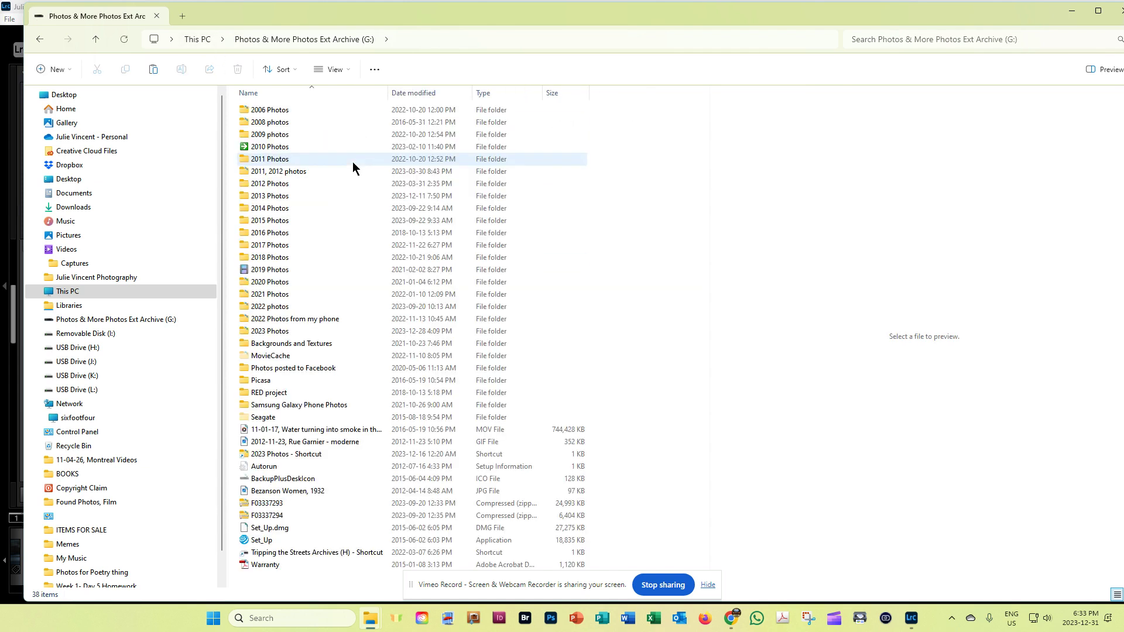
right_click(703, 301)
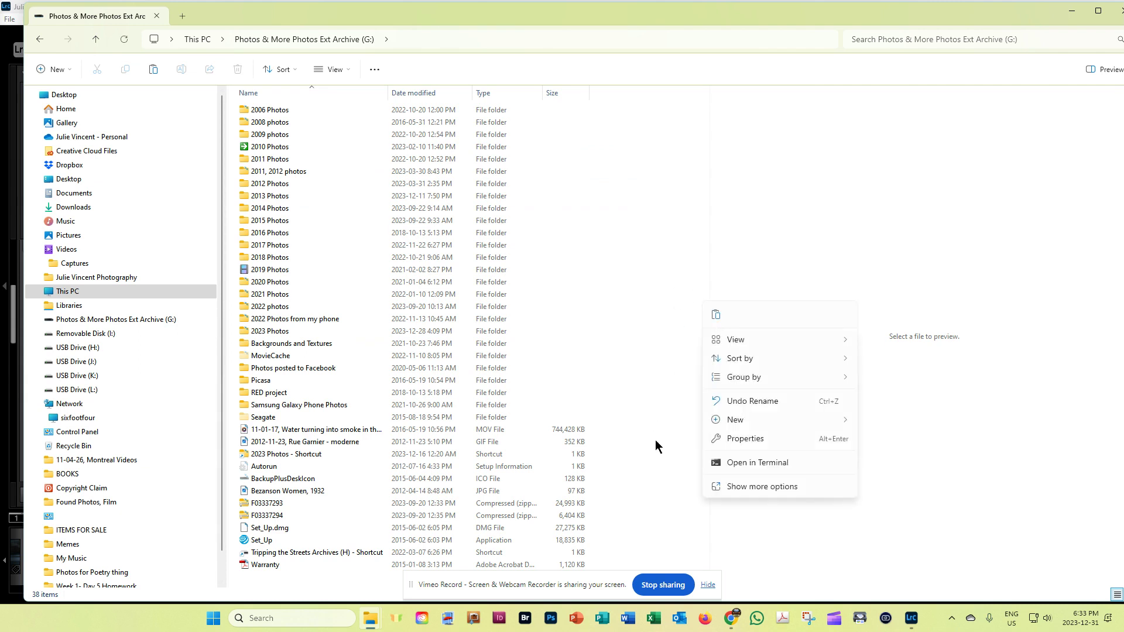
click(716, 314)
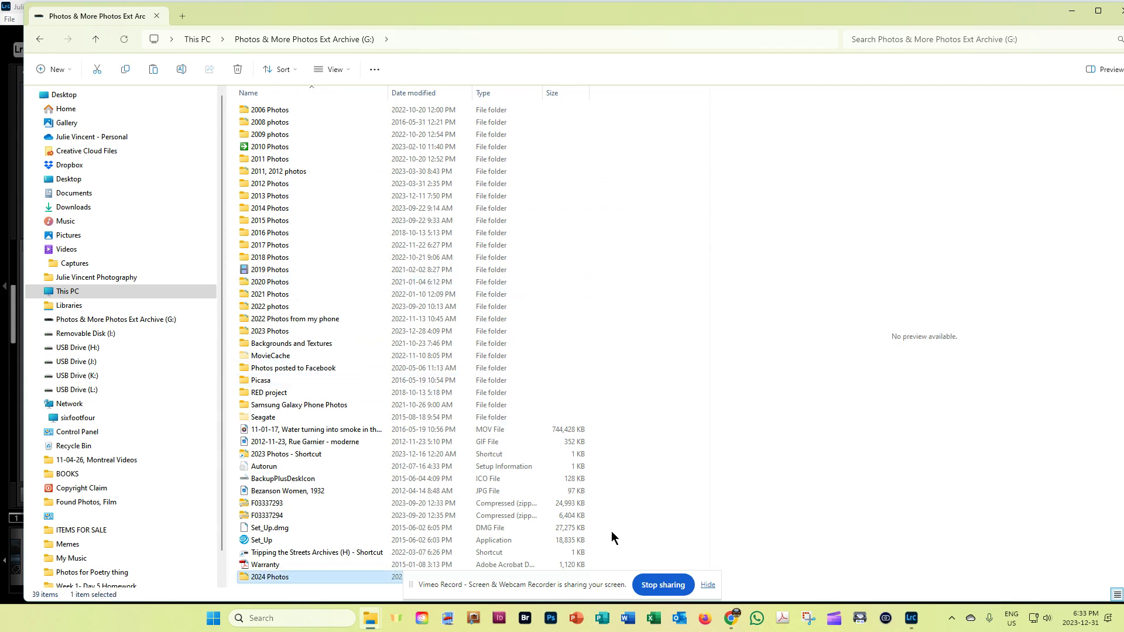
Open the pasted 2024 Photos on G: to confirm its 24-01, 24-02 and 2024 Events subfolders
right_click(663, 307)
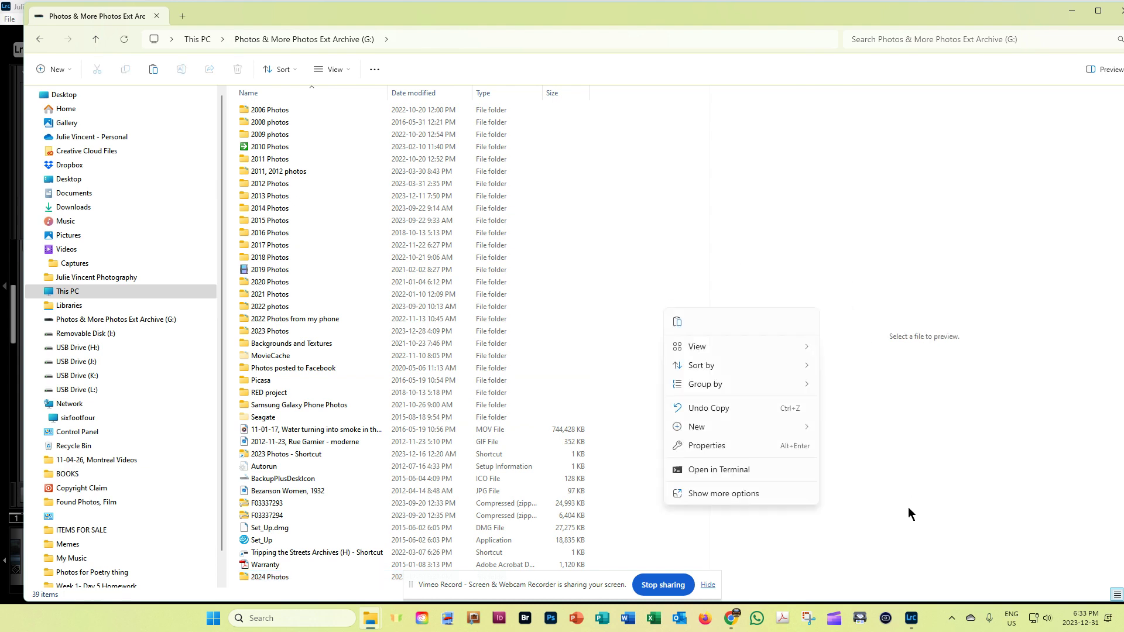
click(91, 42)
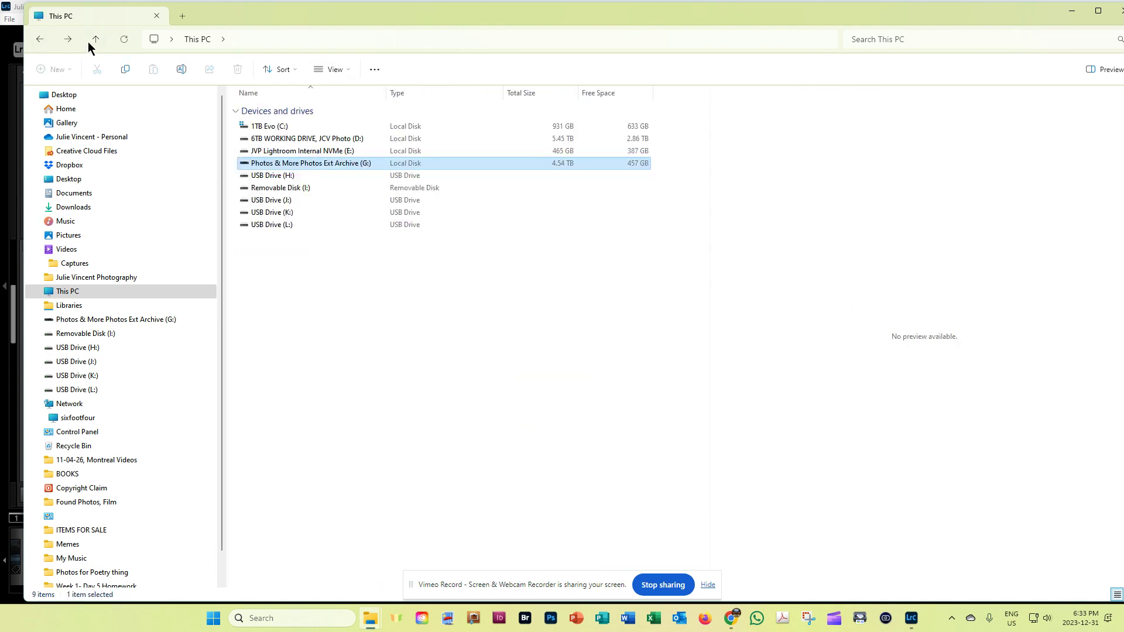
click(65, 40)
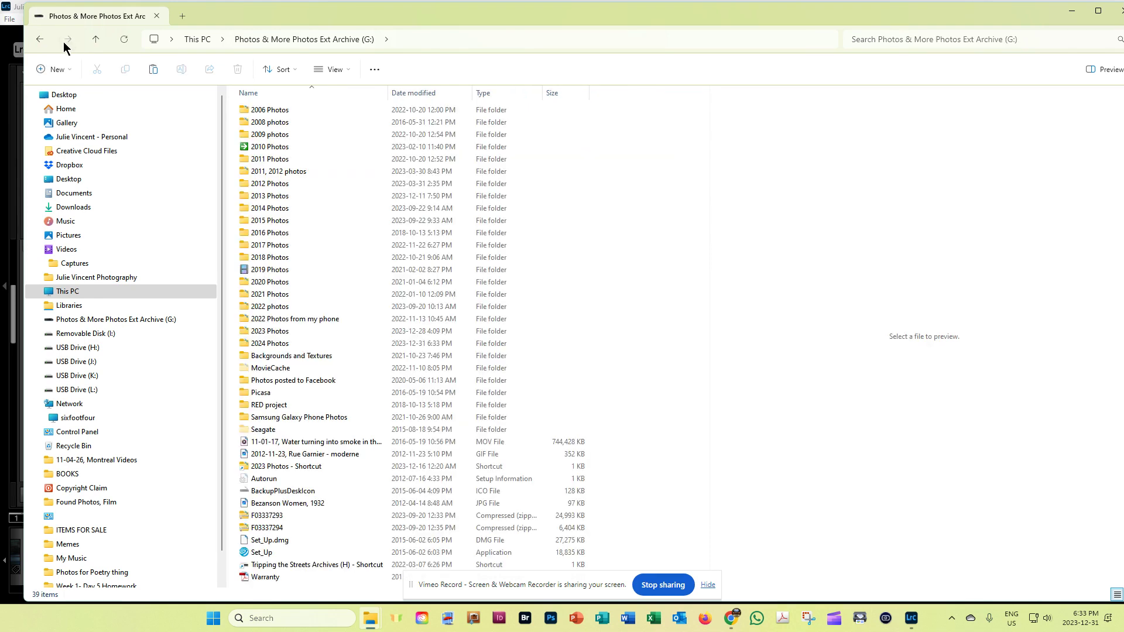
double_click(305, 349)
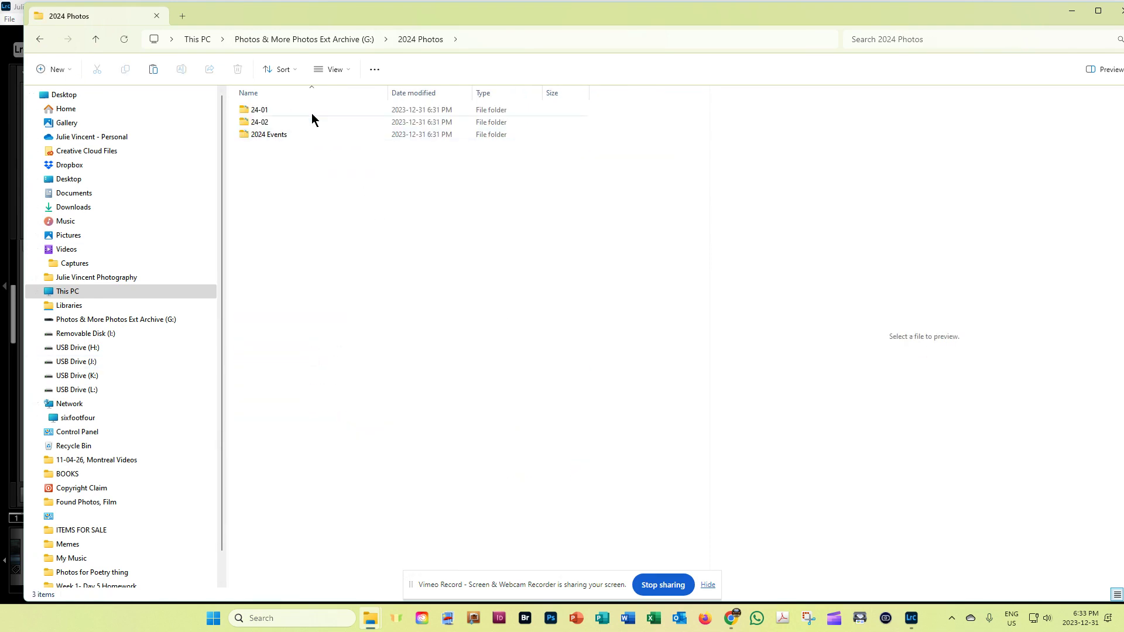